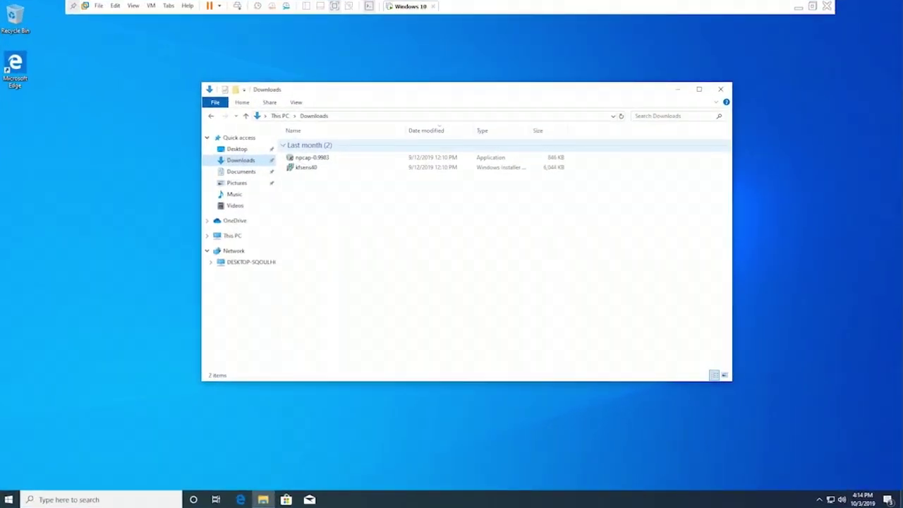
- Install Npcap 0.9983 from the Downloads folder with the default options, accepting its licence and showing the installation details
double_click(312, 157)
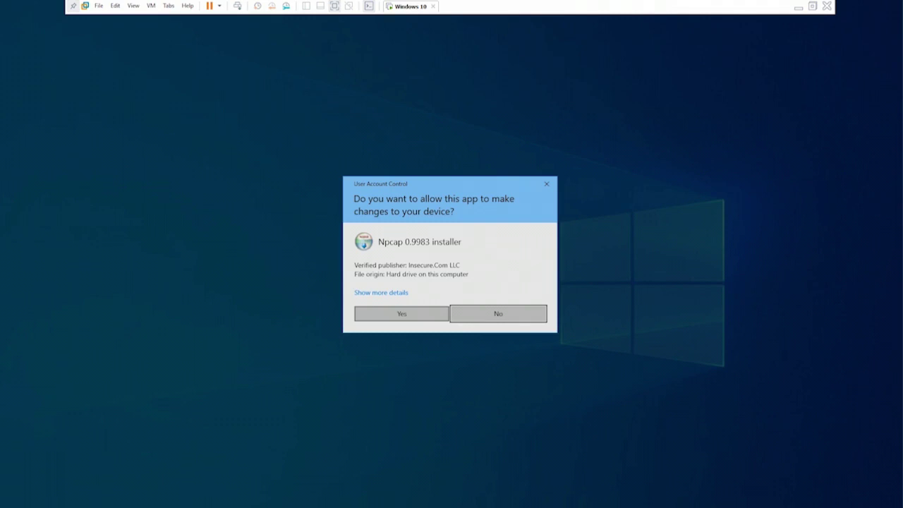
click(401, 314)
key(Return)
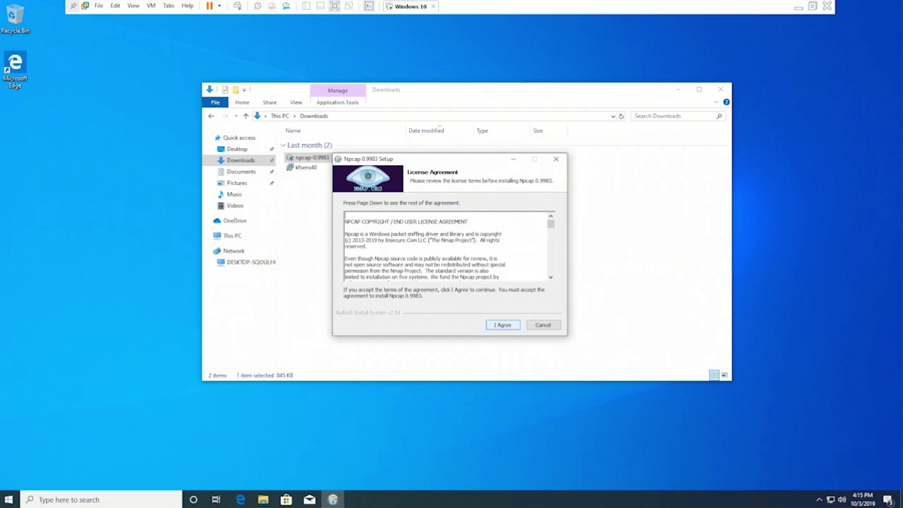
key(Return)
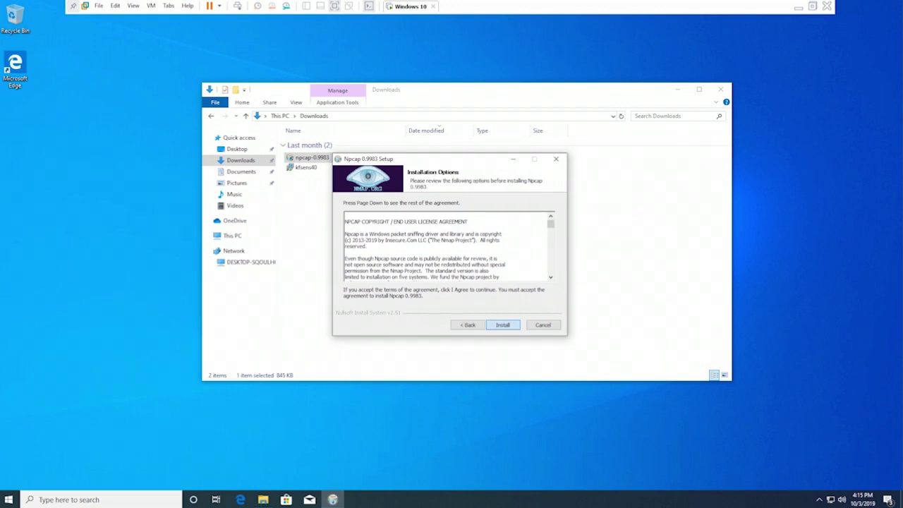
key(Return)
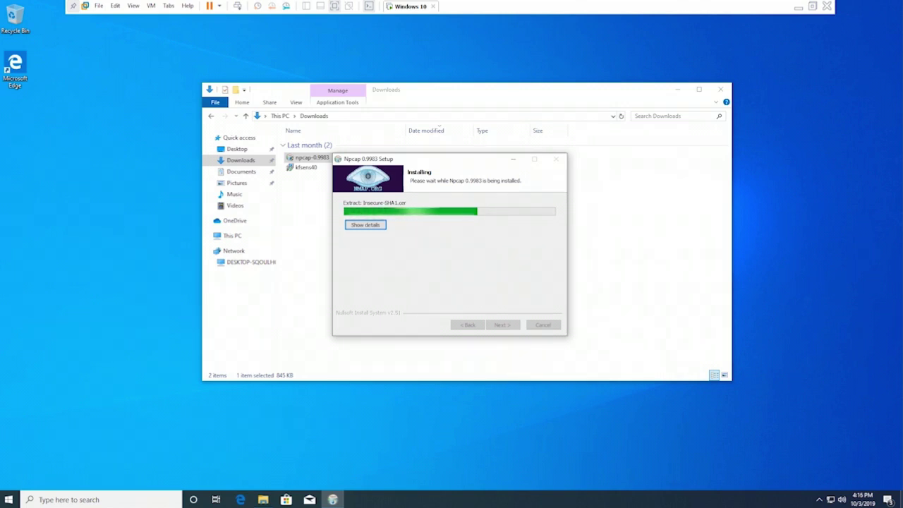
click(365, 225)
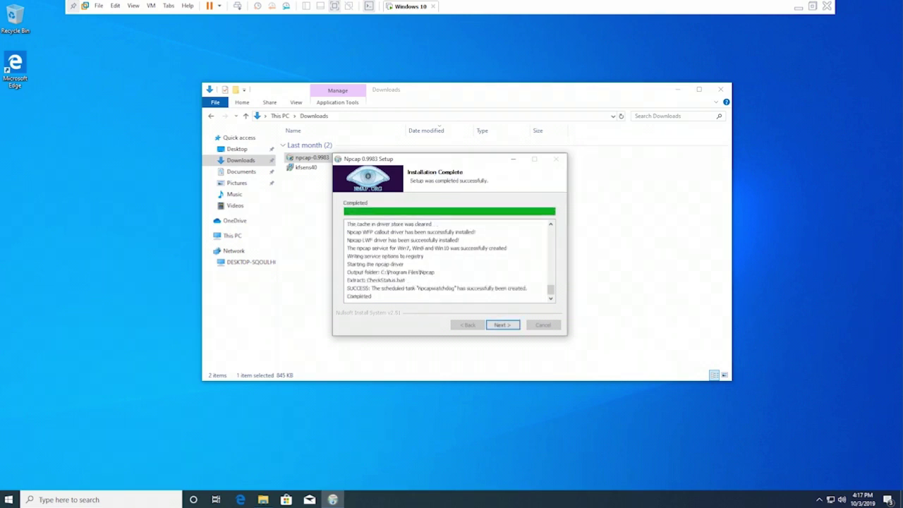
key(Return)
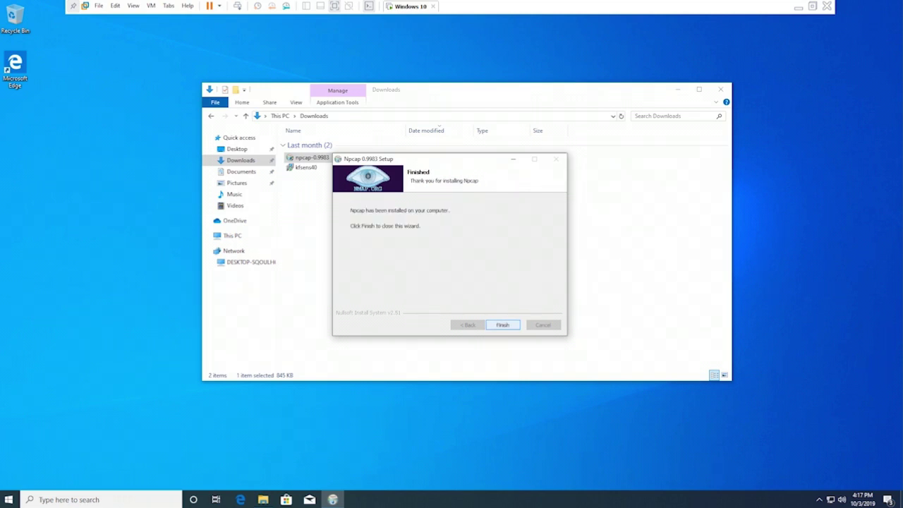
key(Return)
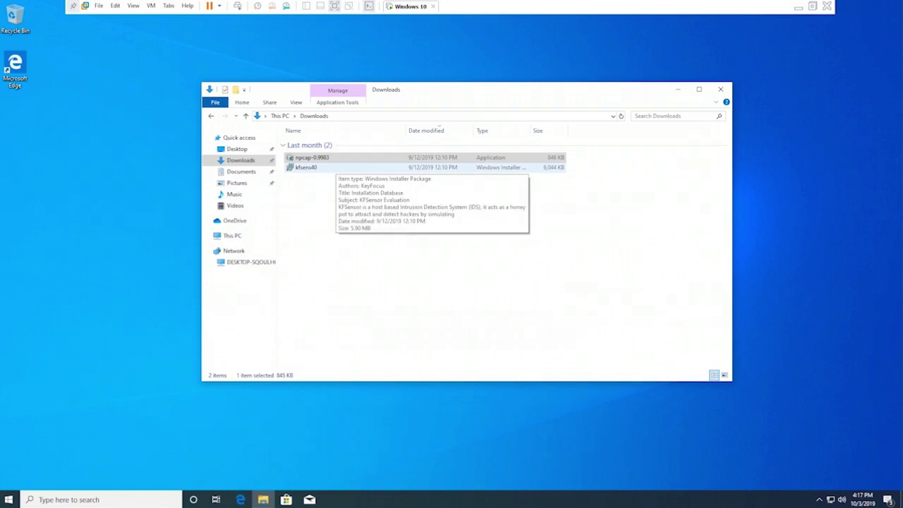
- Install KFSensor Evaluation from kfsens40 into the default folder, accept the licence terms, and launch KFSensor on finishing
click(335, 167)
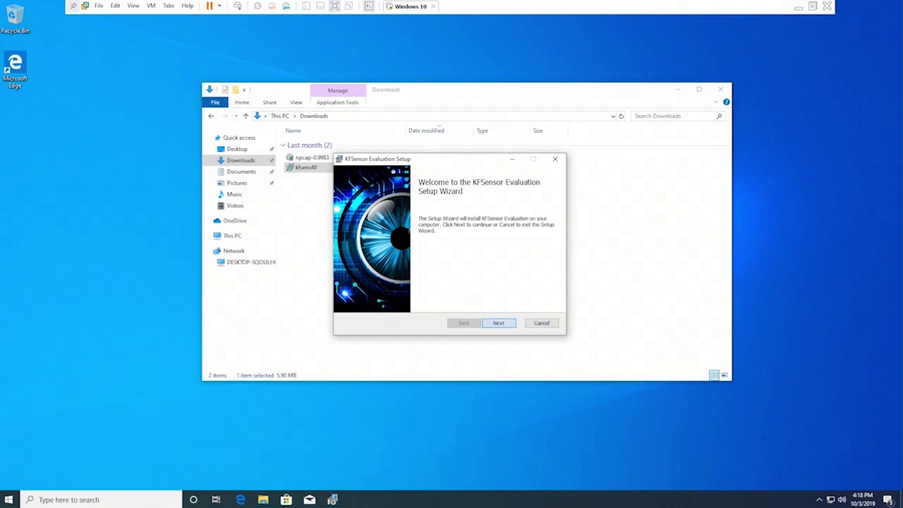
key(Return)
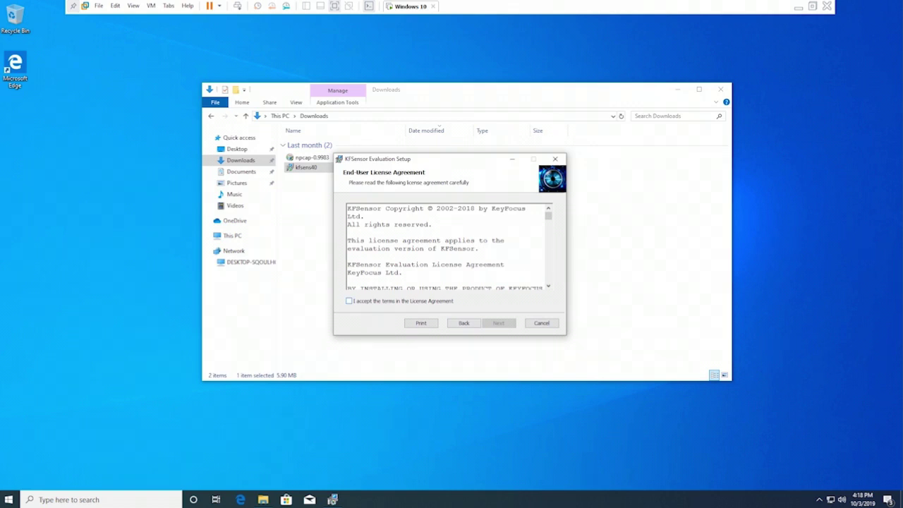
key(space)
key(Return)
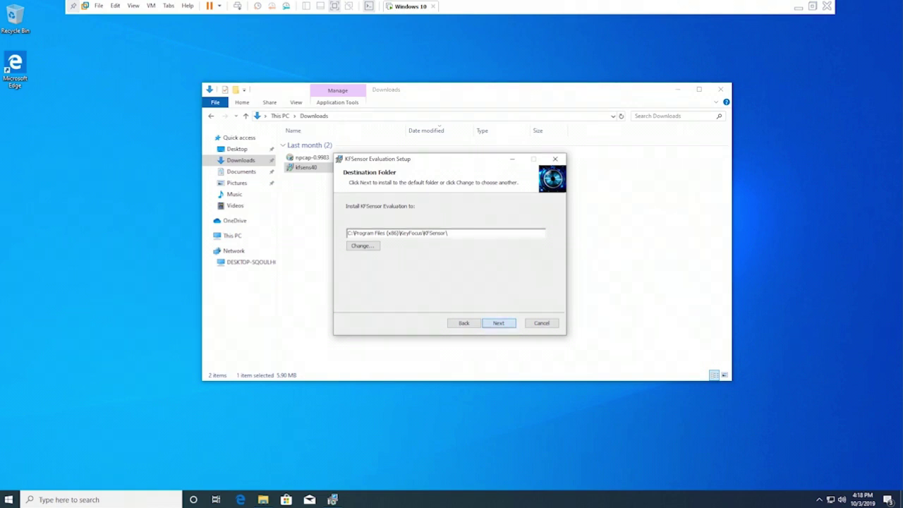
key(Return)
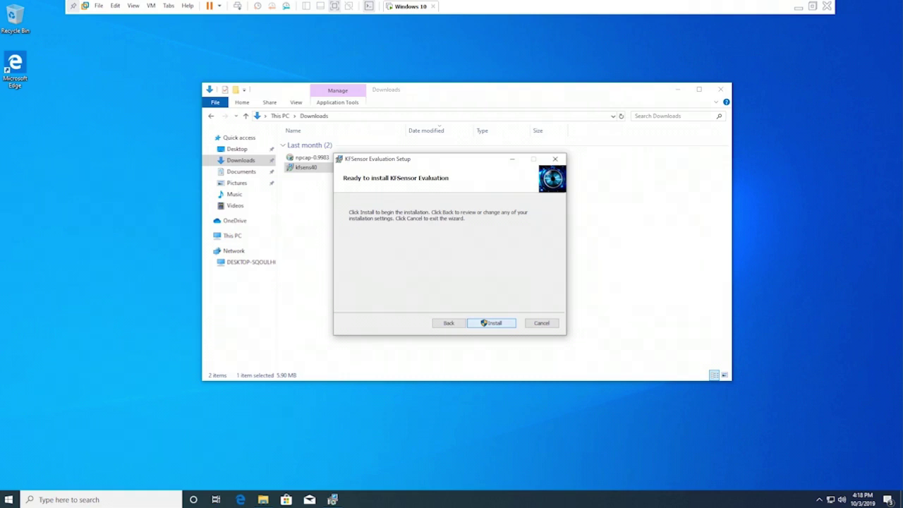
key(Return)
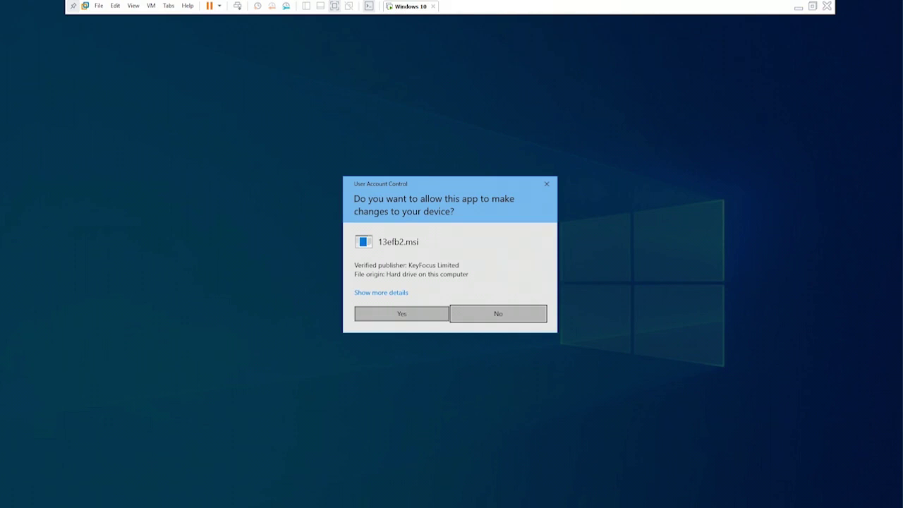
click(401, 313)
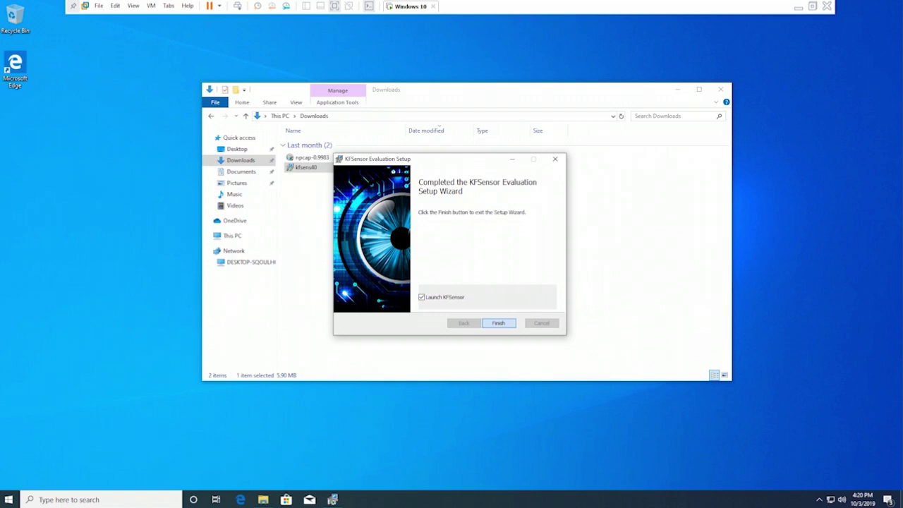
key(Return)
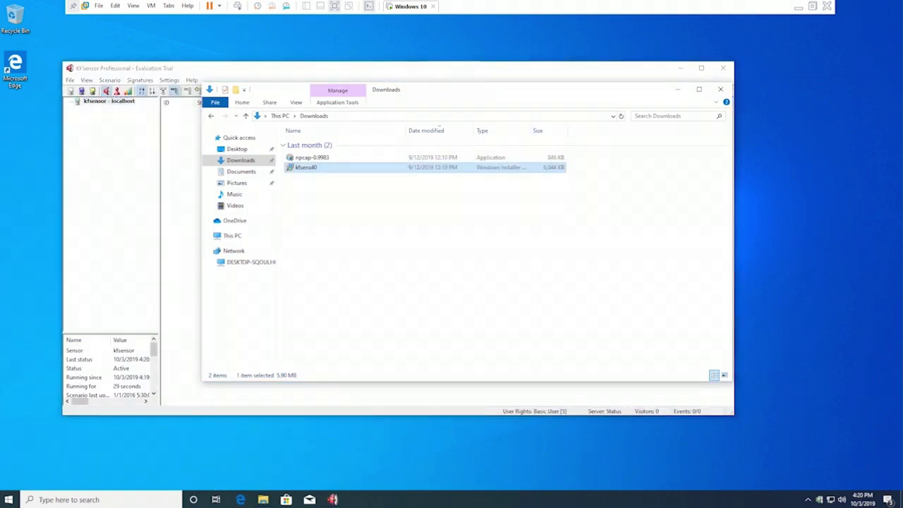
- Minimize the Downloads window, dismiss the WinPCap warning, maximize KFSensor, and get the help window out of the way
click(678, 90)
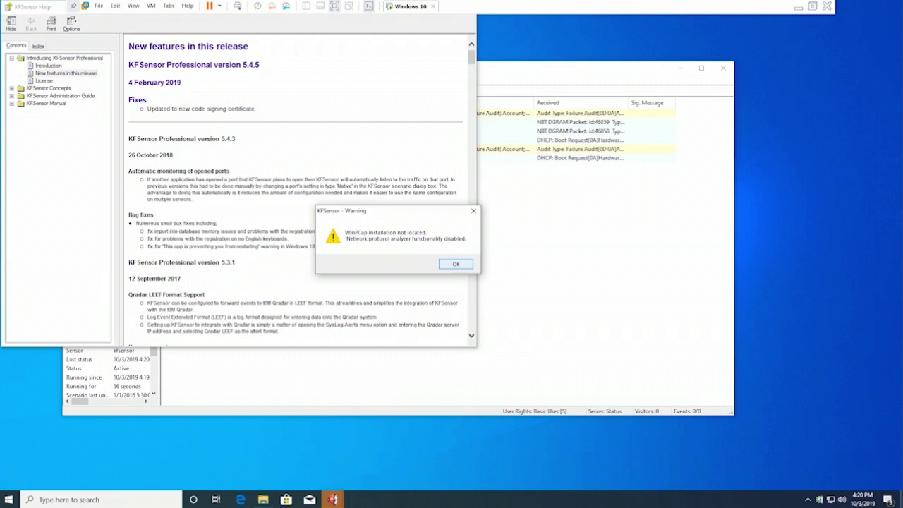
click(456, 264)
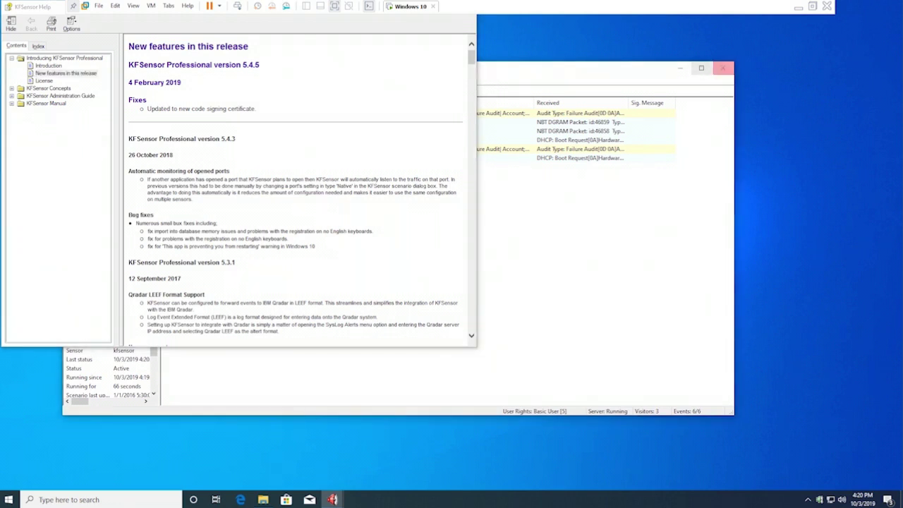
click(702, 68)
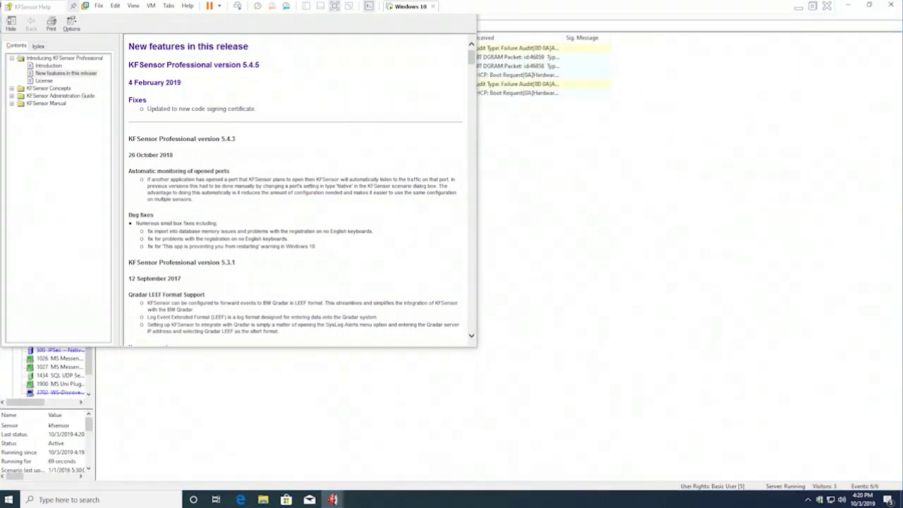
click(11, 23)
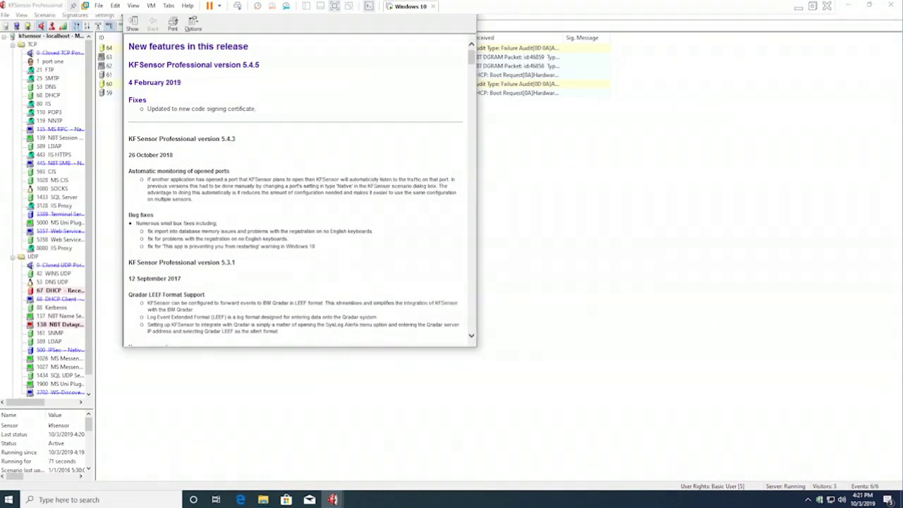
click(812, 6)
click(569, 50)
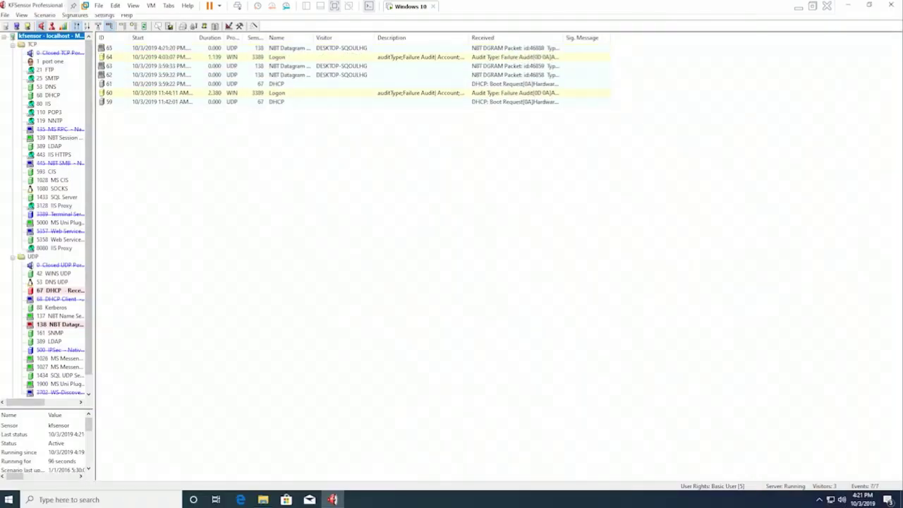
- Check the events for the closed TCP ports and port 135 MS RPC, and return to the whole kfsensor host
click(60, 129)
click(60, 53)
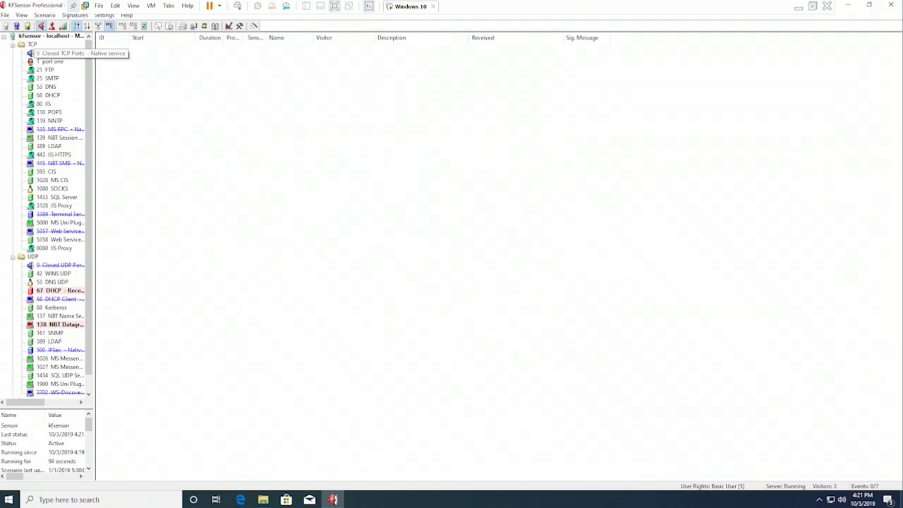
click(60, 129)
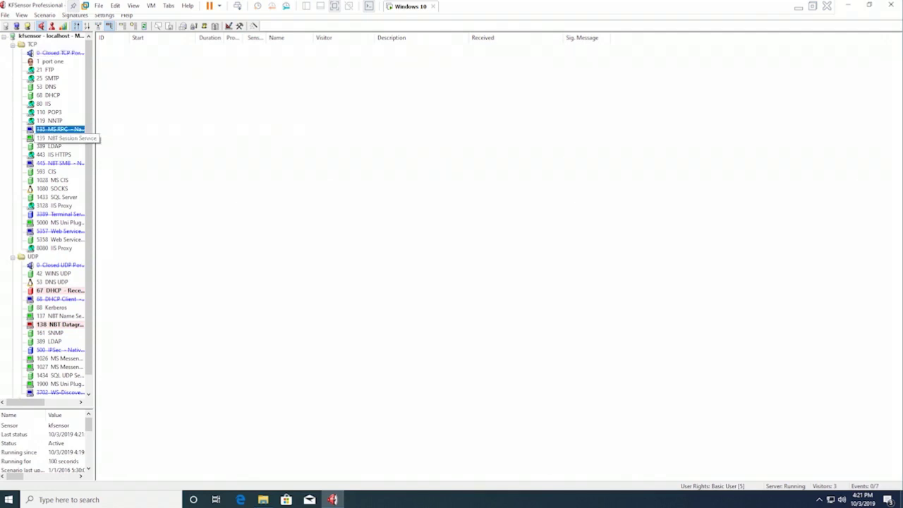
click(57, 36)
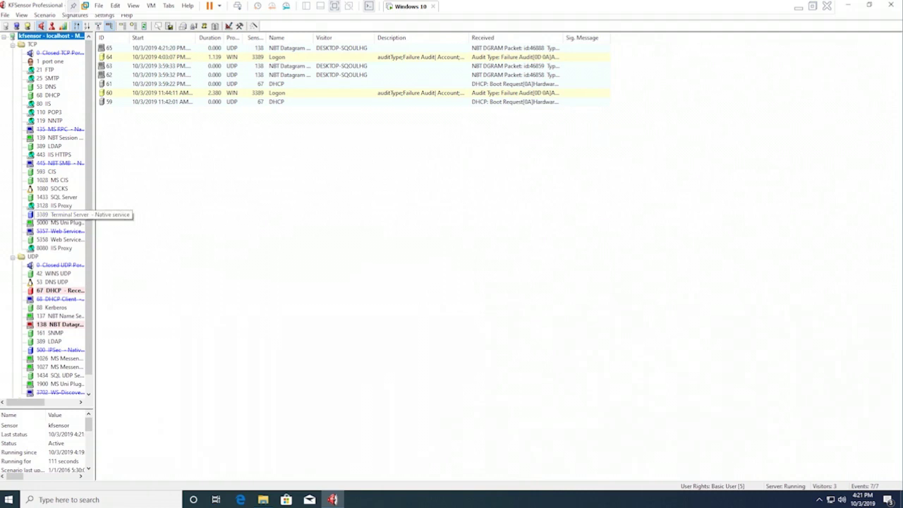
- Examine the events of individual TCP services, starting with port 80 IIS, and of the closed UDP ports
click(43, 104)
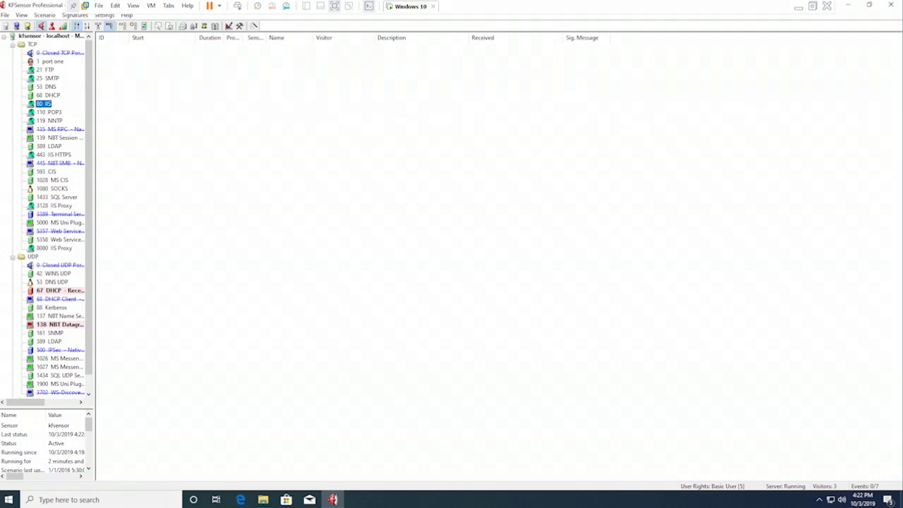
click(50, 121)
click(49, 112)
click(49, 146)
click(53, 155)
click(47, 171)
click(52, 189)
click(52, 205)
click(60, 222)
click(59, 265)
- Compare the events on UDP ports 67 DHCP and 138 NBT Datagram, and return to TCP port 80 IIS
click(53, 290)
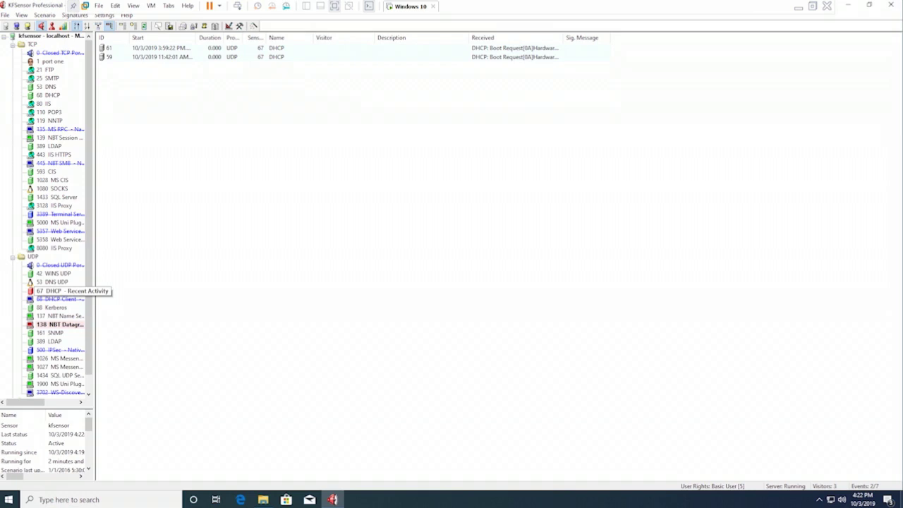
click(59, 325)
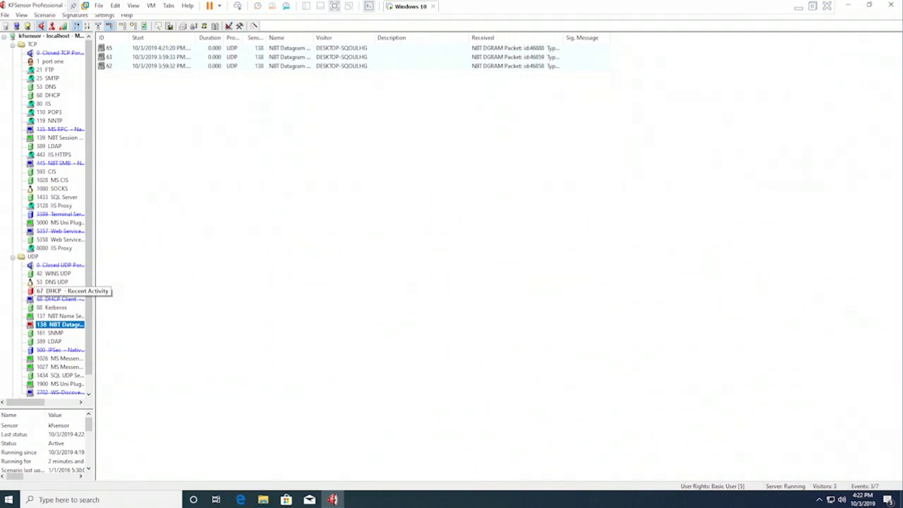
click(57, 290)
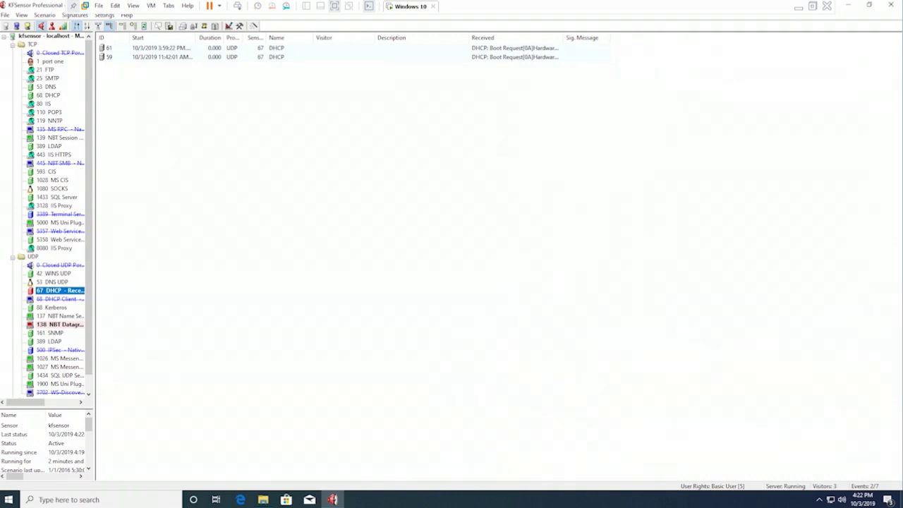
scroll(56, 286, down, 1)
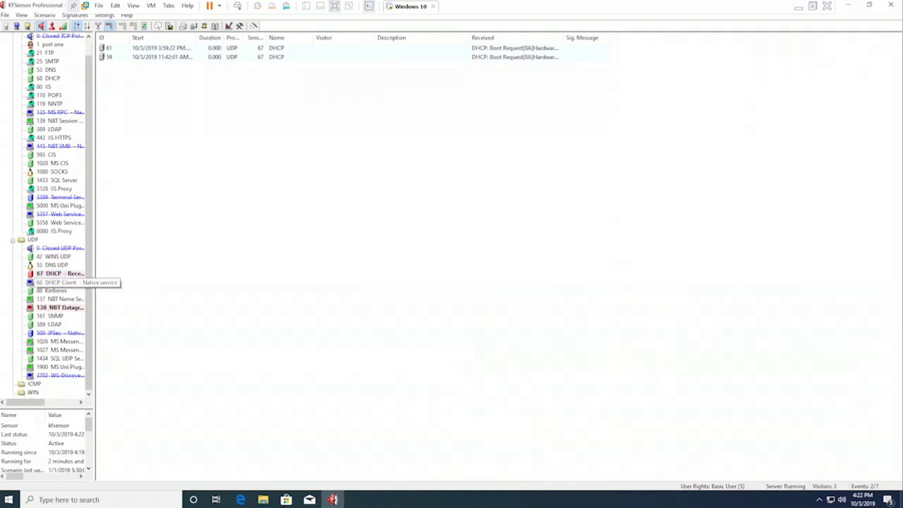
scroll(57, 285, up, 1)
click(44, 104)
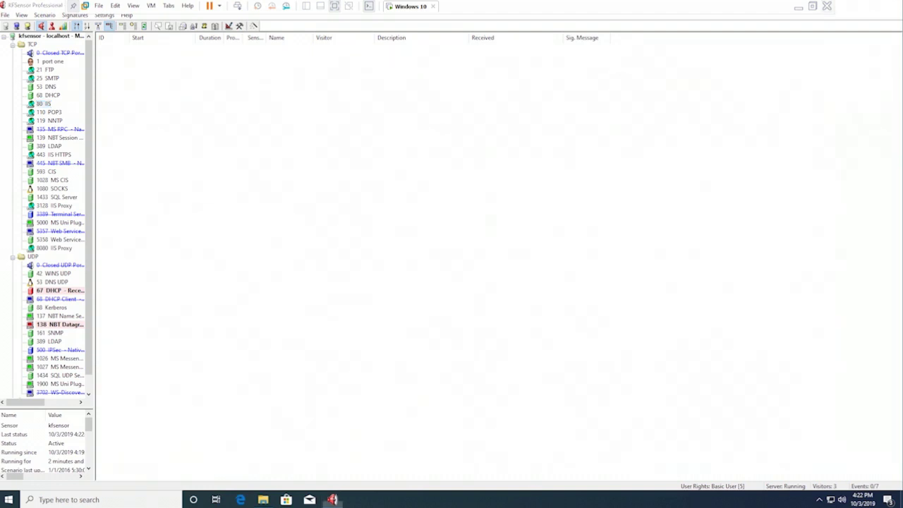
- Switch to Microsoft Edge, visit the local IIS page at 127.0.0.1:3128, and bring KFSensor back to the front
click(848, 5)
click(241, 500)
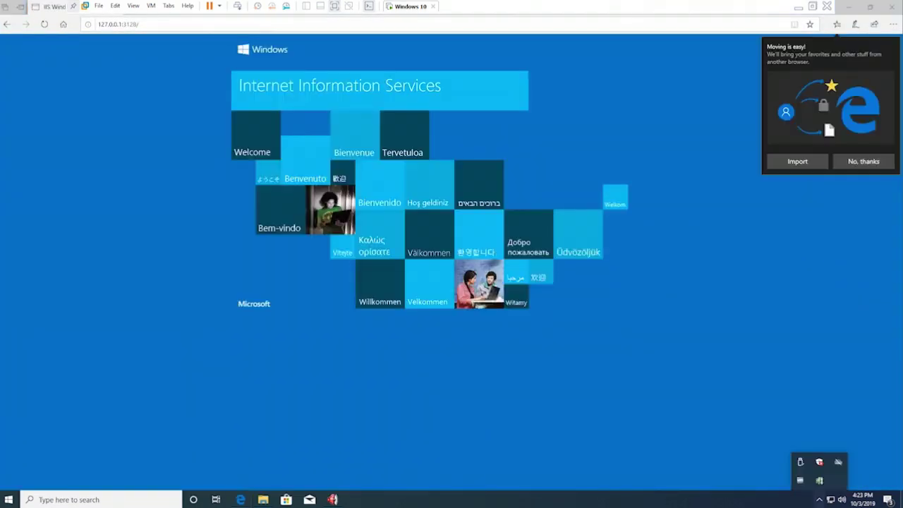
double_click(820, 480)
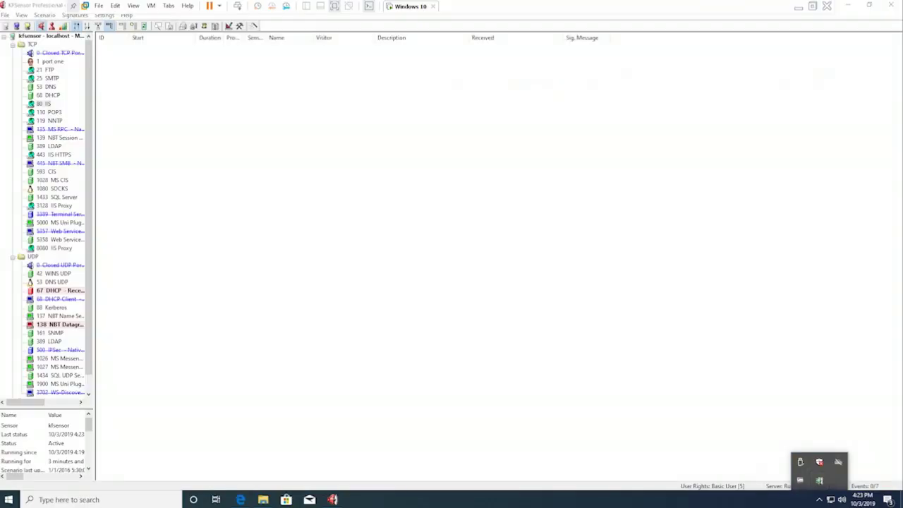
- Check port 80 IIS and the lower TCP ports for visitor events, and show the events of the whole kfsensor host
click(43, 104)
click(48, 95)
click(44, 104)
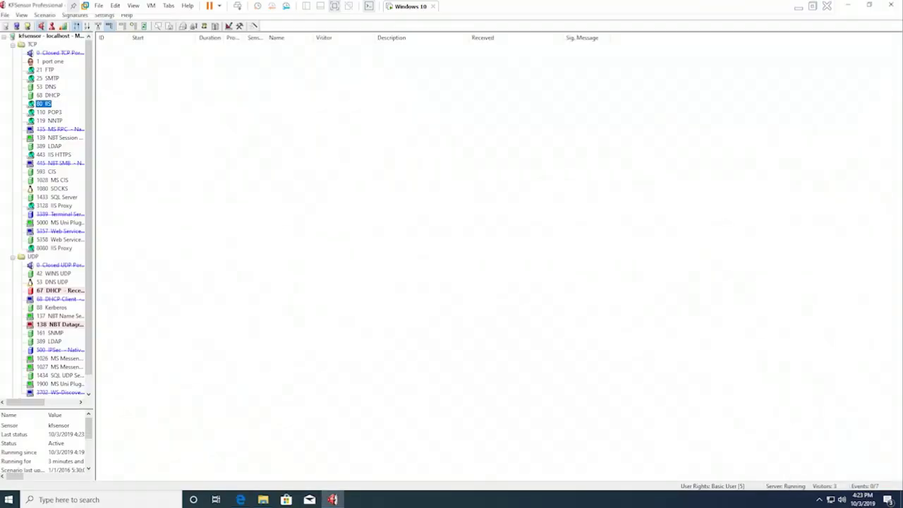
click(46, 87)
click(45, 69)
click(49, 61)
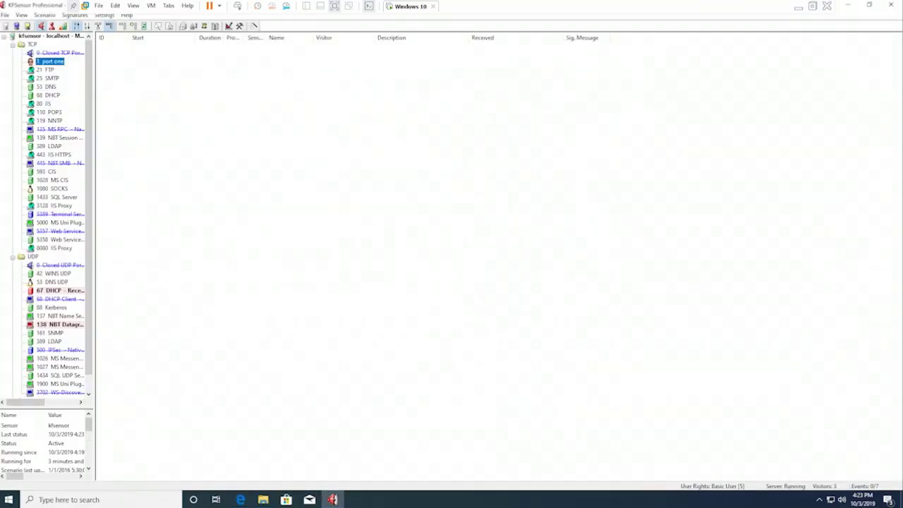
click(32, 43)
click(51, 36)
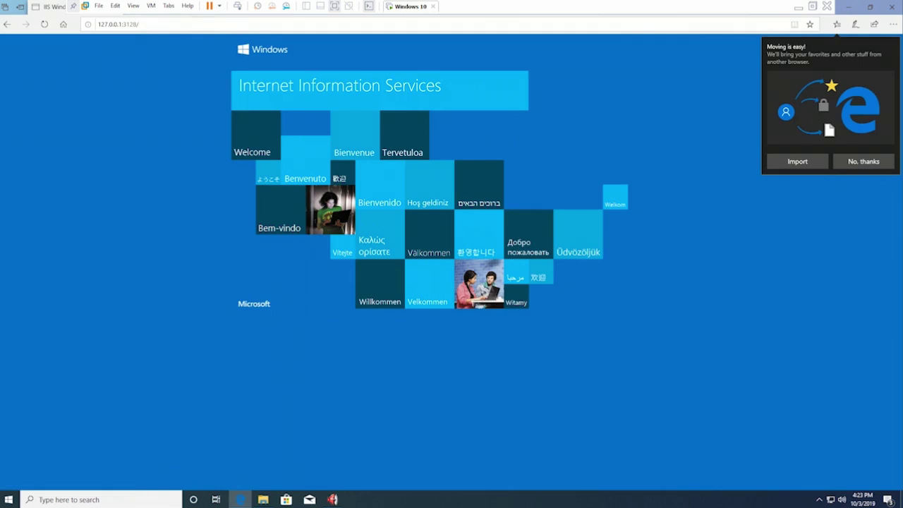
- Reload the local page at 127.0.0.1:3128 in Microsoft Edge, and check port 80 IIS in KFSensor for new events
click(118, 24)
key(Return)
click(332, 499)
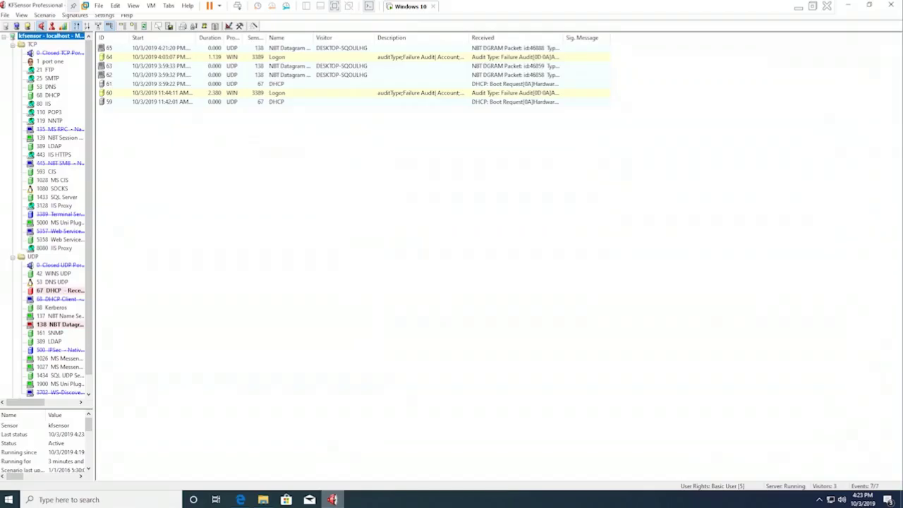
click(44, 103)
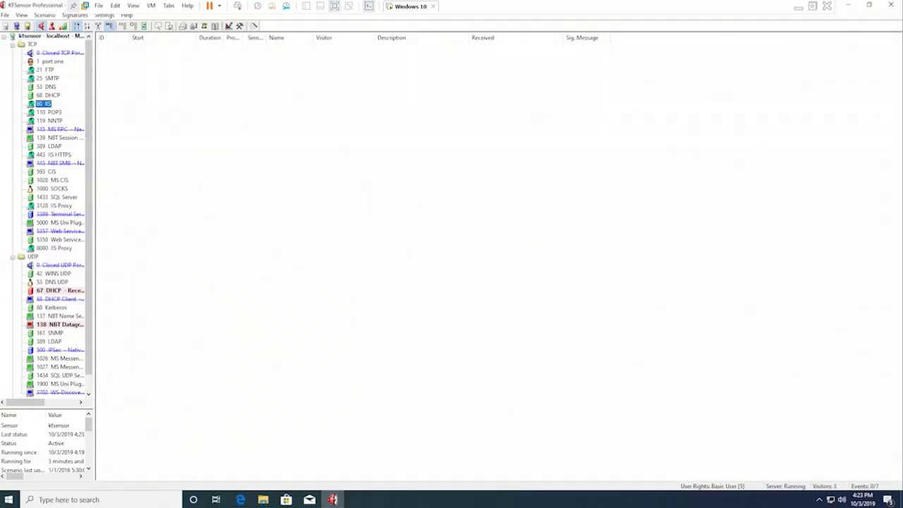
- Check TCP ports 25 SMTP, 21 FTP and 1 port one for logged visitor events
scroll(56, 316, down, 1)
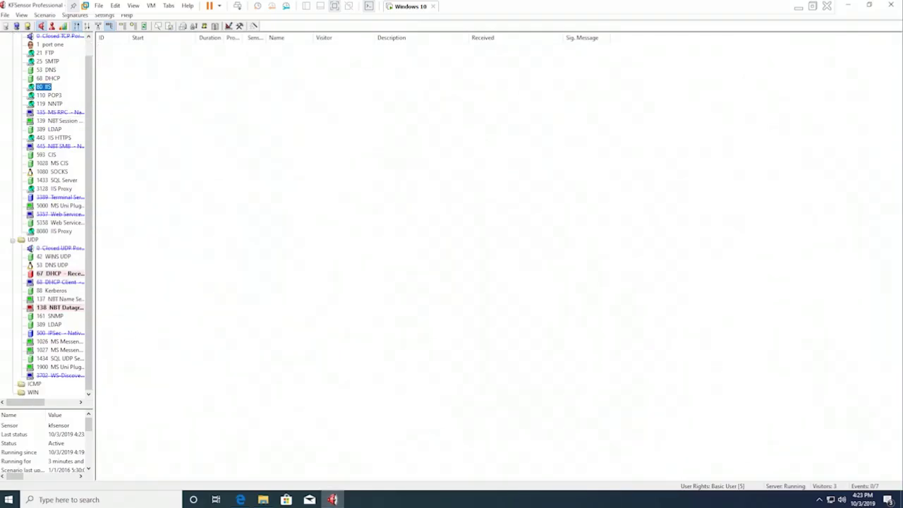
scroll(47, 215, up, 1)
click(48, 79)
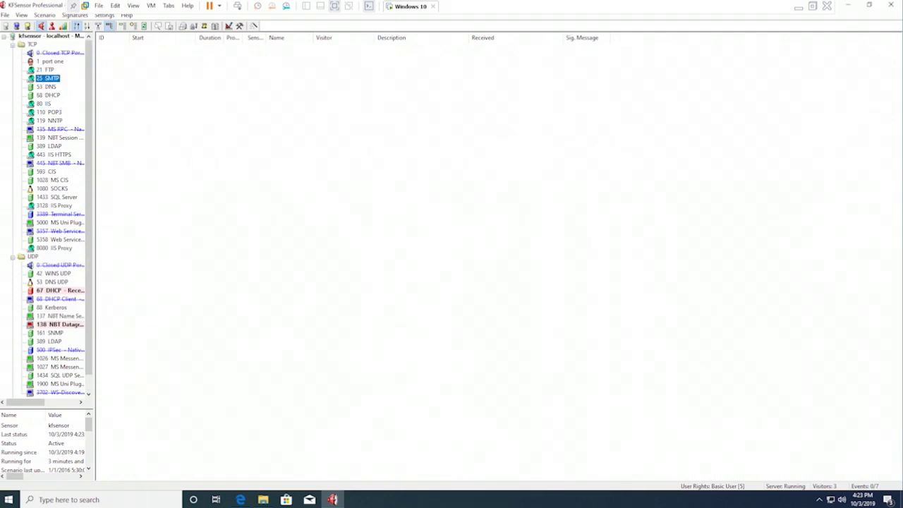
click(45, 69)
click(50, 62)
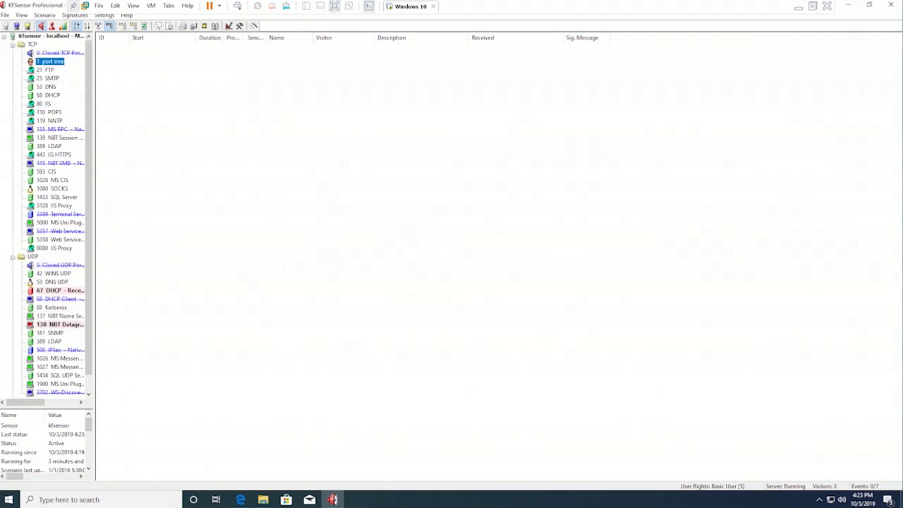
click(848, 5)
- Check the events on TCP port 21 FTP and UDP port 67 DHCP, and show those of TCP port 3128 IIS Proxy
click(50, 70)
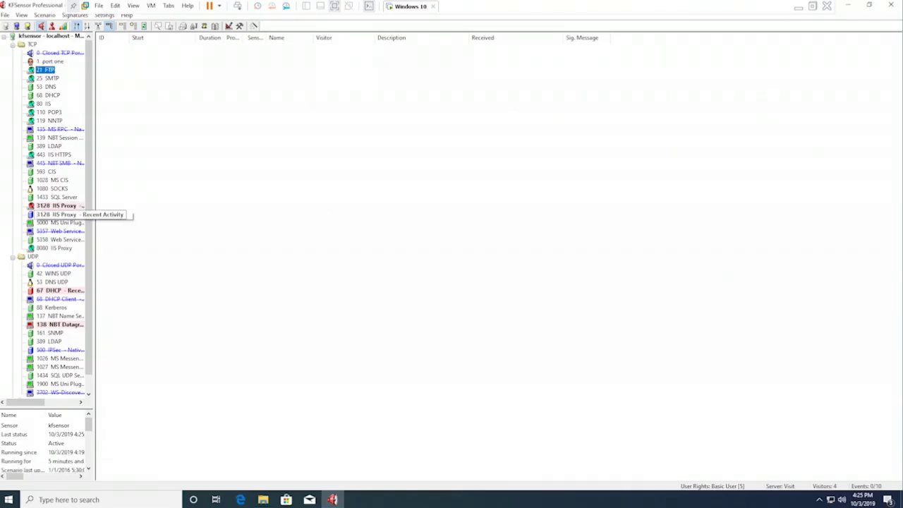
scroll(56, 208, down, 1)
click(56, 273)
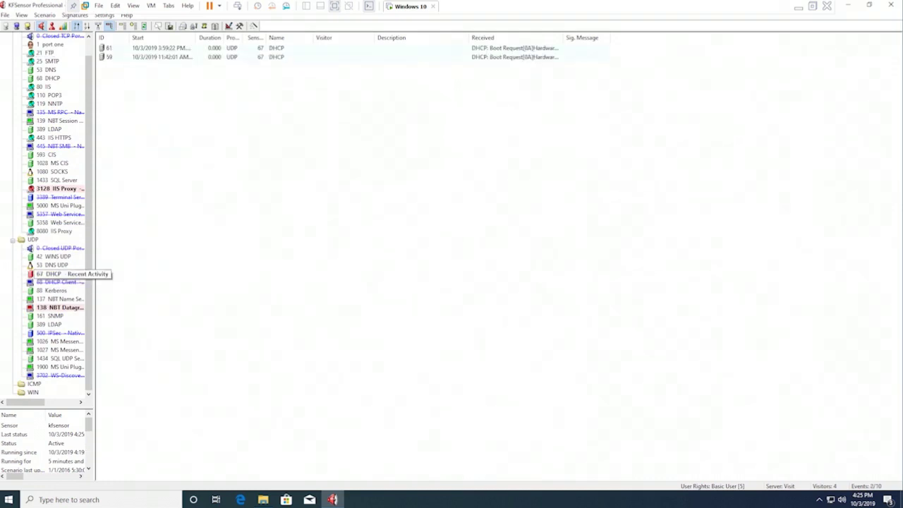
click(60, 189)
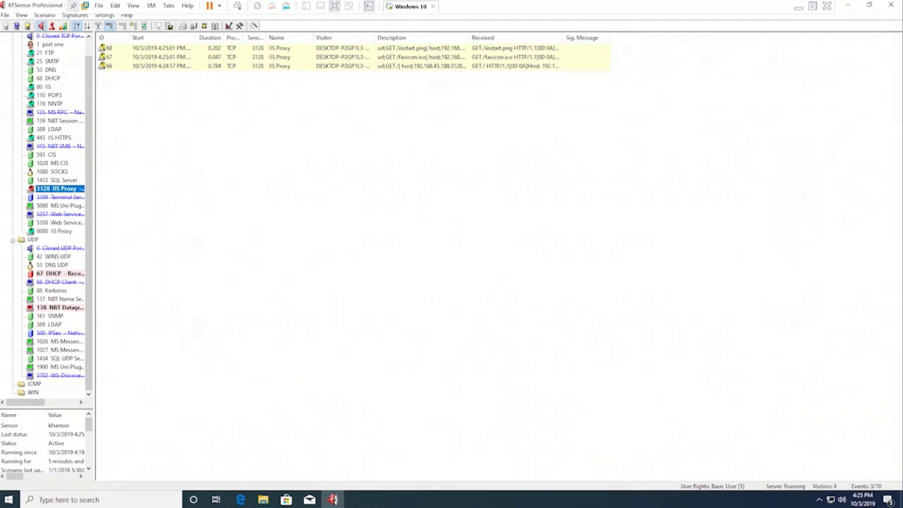
- Widen the Visitor column to show full host names, and go through the three IIS Proxy events
drag(374, 37, 399, 37)
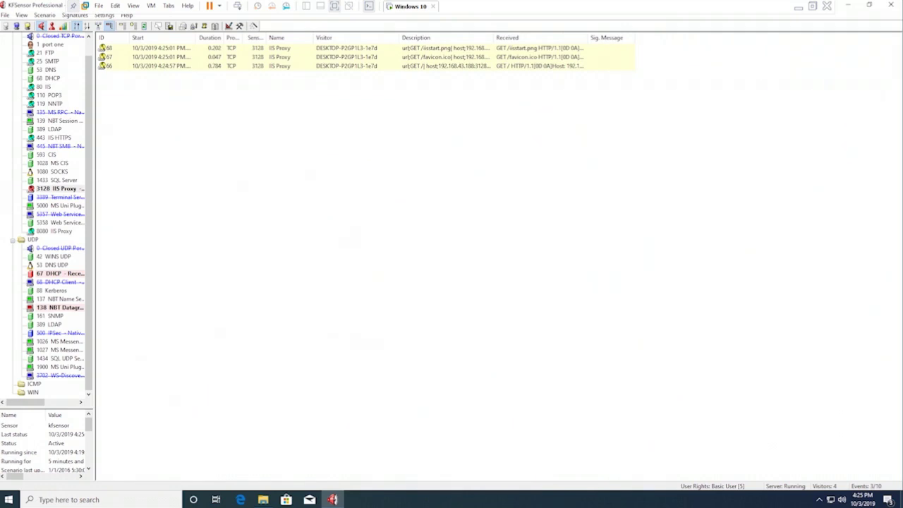
click(346, 66)
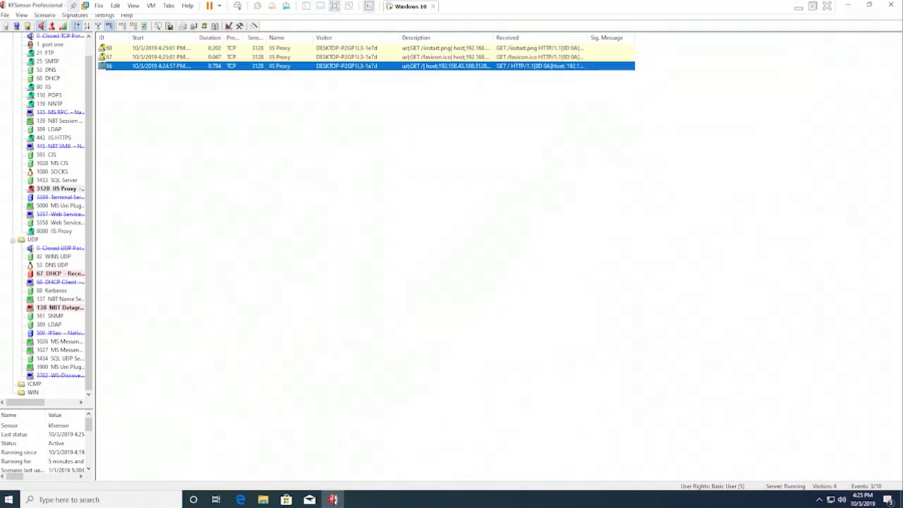
click(346, 57)
click(346, 47)
click(345, 65)
click(346, 56)
click(346, 47)
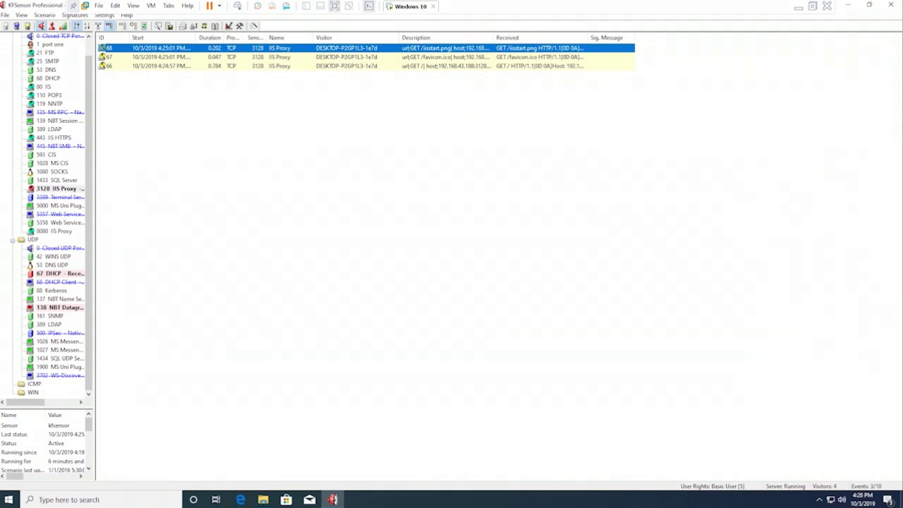
- Widen the Received column to show more of the HTTP requests, and review each IIS Proxy event, ending on the iisstart.png request
drag(589, 37, 847, 37)
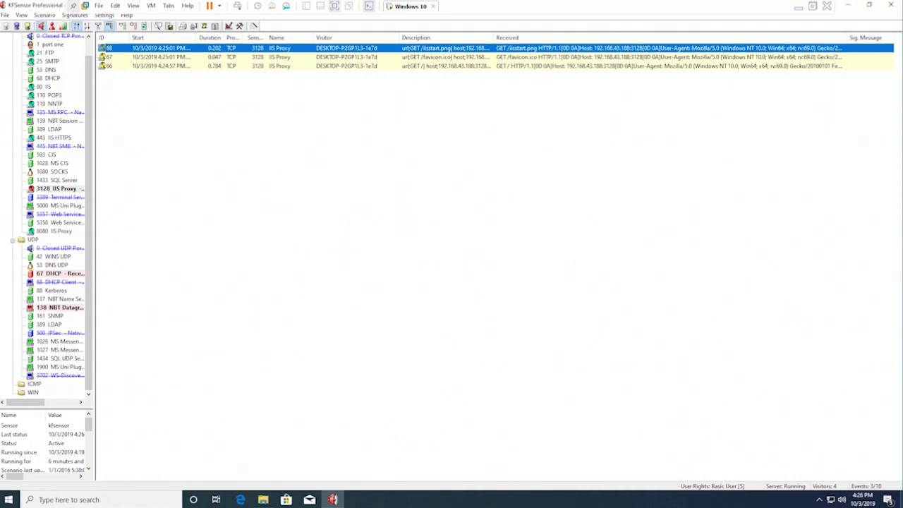
click(347, 66)
click(347, 56)
click(347, 47)
click(347, 57)
click(347, 65)
key(Up)
key(Up)
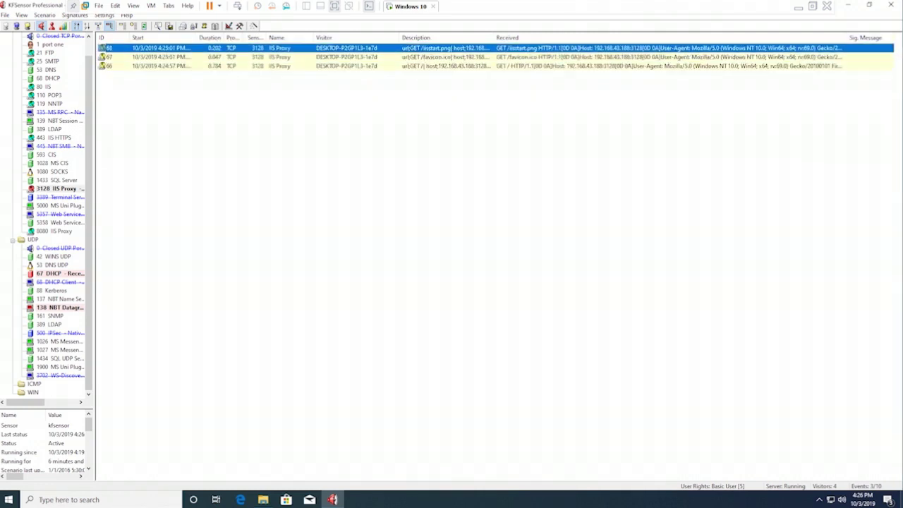